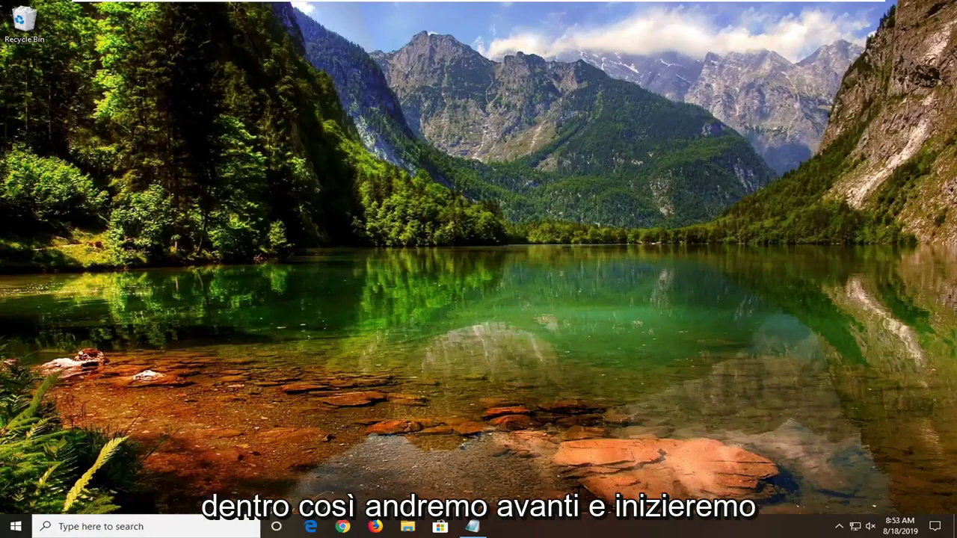
Launch Registry Editor as administrator from a Start menu search for regedit
left_click(15, 526)
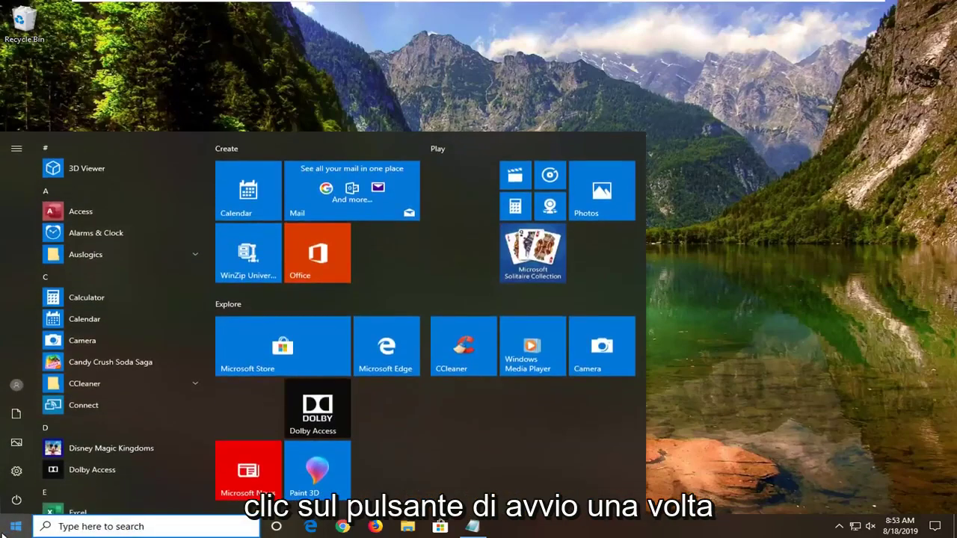
type("rege")
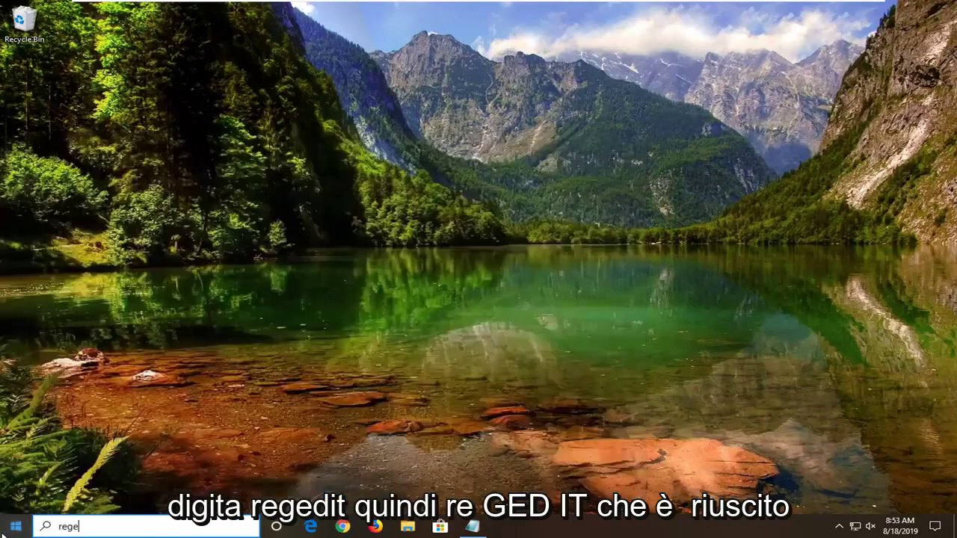
type("dit")
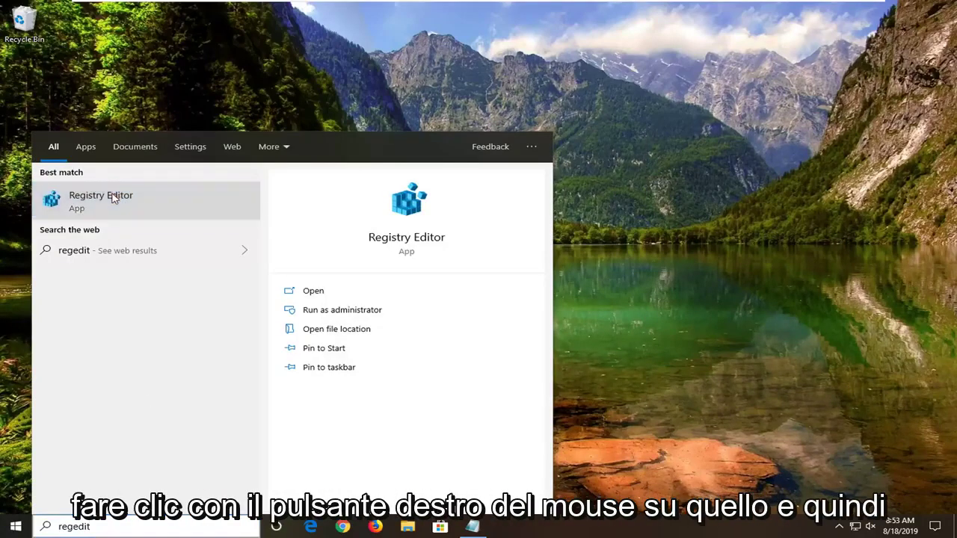
right_click(114, 197)
left_click(171, 207)
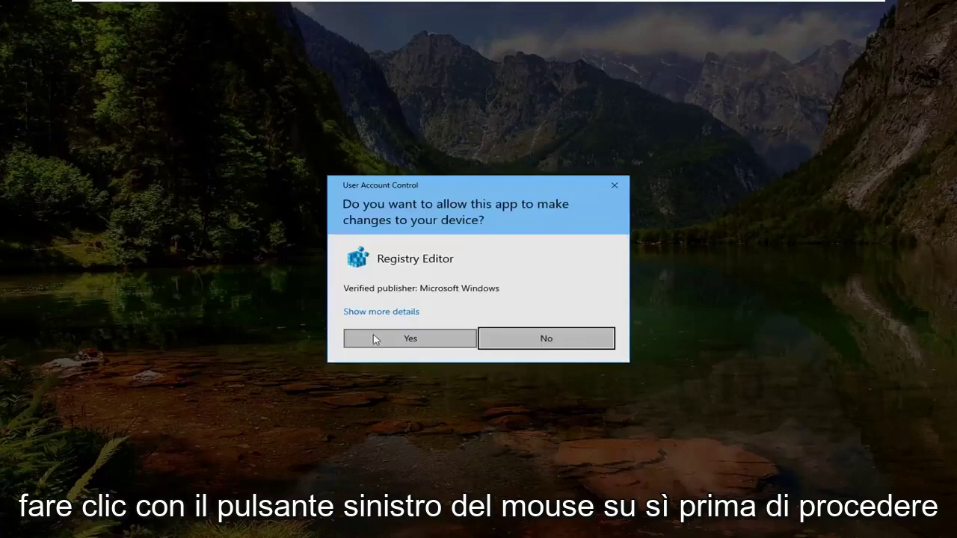
Allow Registry Editor through UAC, move its window up, and cancel a File > Export backup
left_click(378, 343)
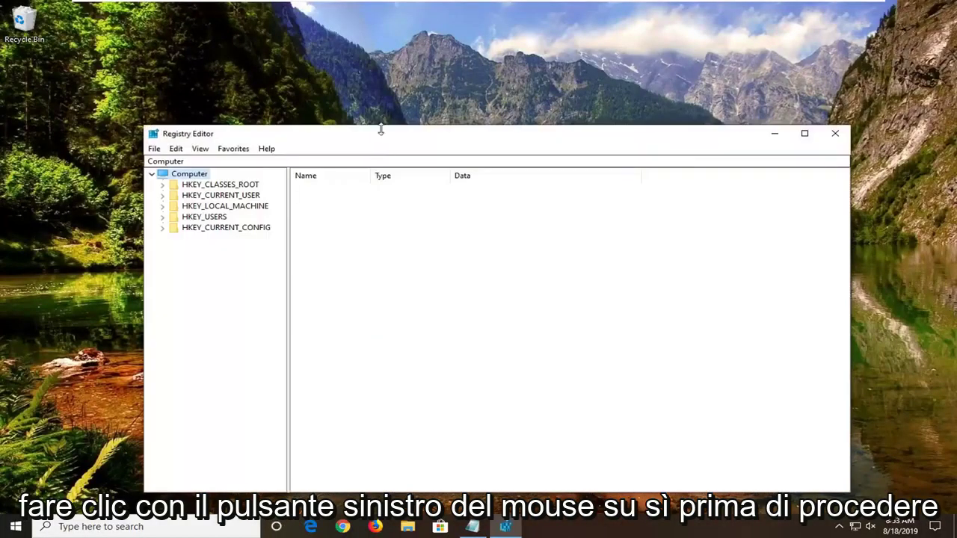
left_click_drag(382, 137, 378, 93)
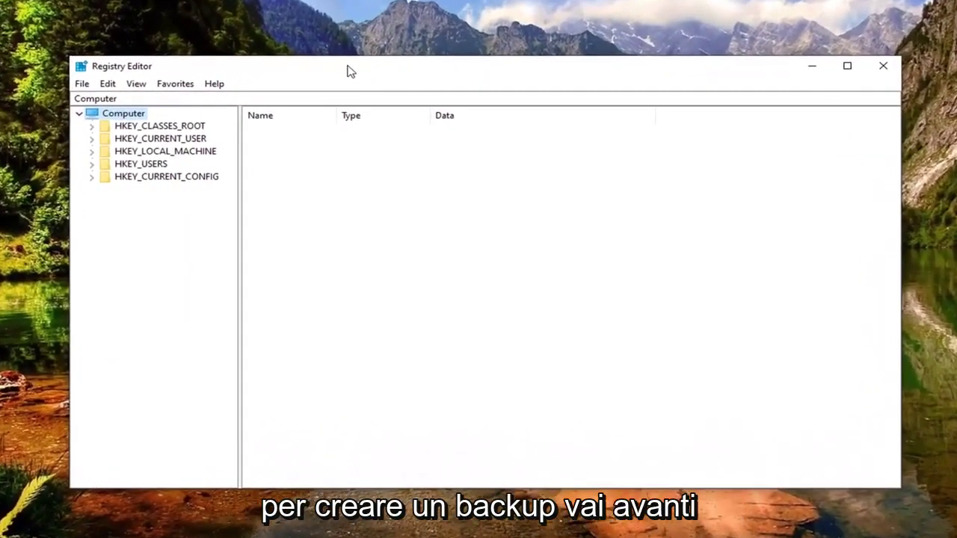
left_click(82, 84)
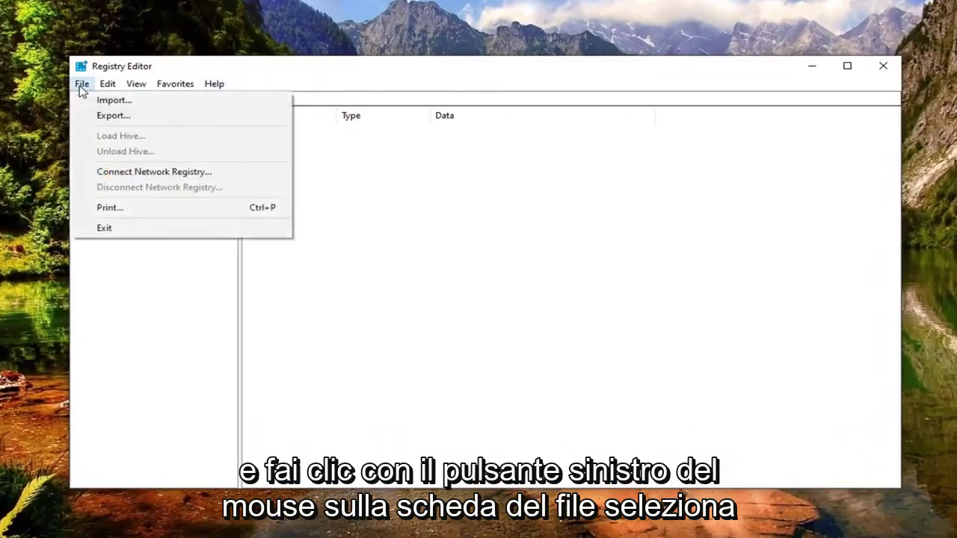
left_click(90, 115)
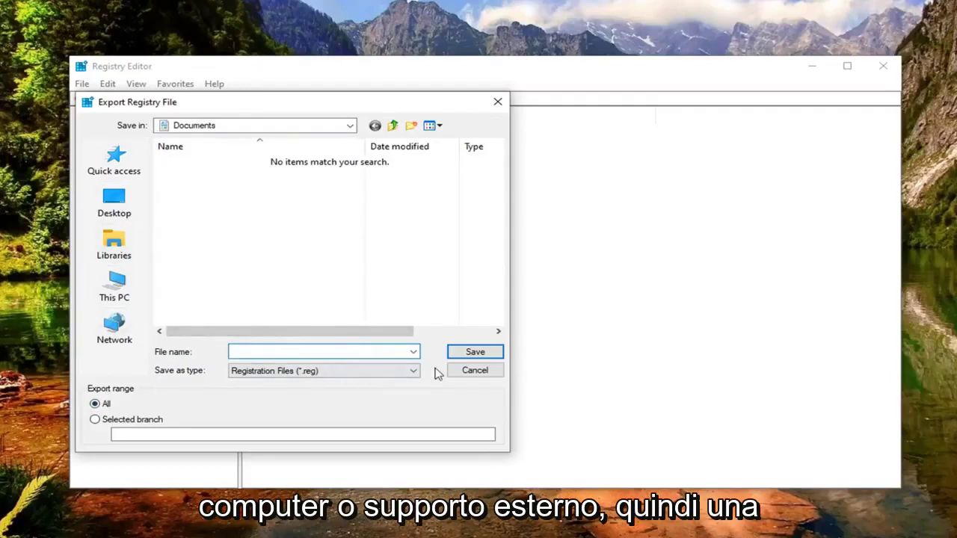
left_click(458, 370)
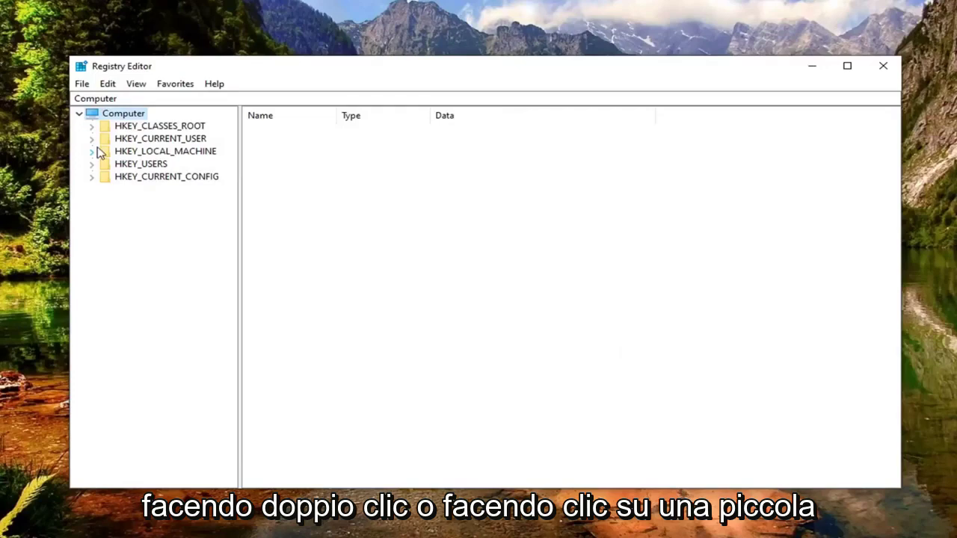
Expand HKEY_LOCAL_MACHINE, SYSTEM and CurrentControlSet down to the Control key
double_click(139, 153)
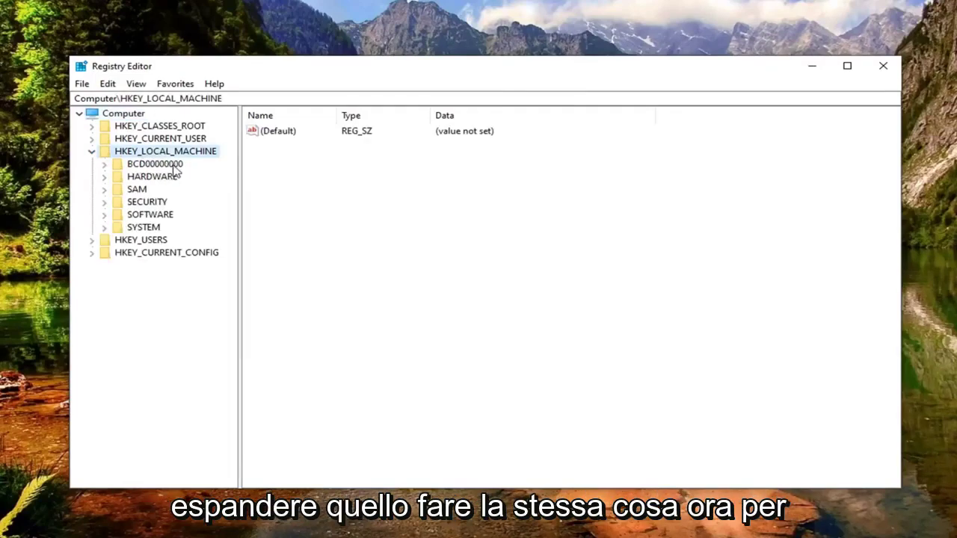
double_click(142, 228)
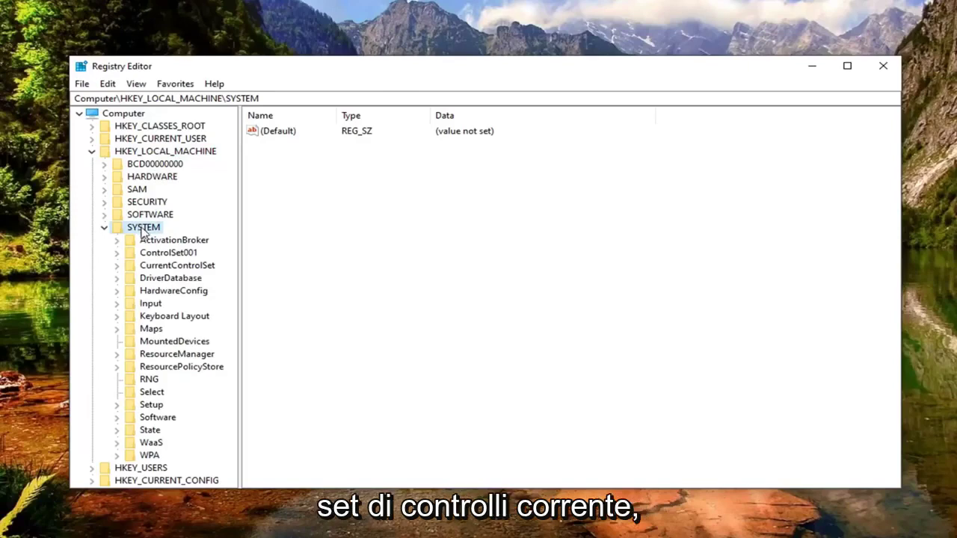
left_click(158, 268)
double_click(158, 269)
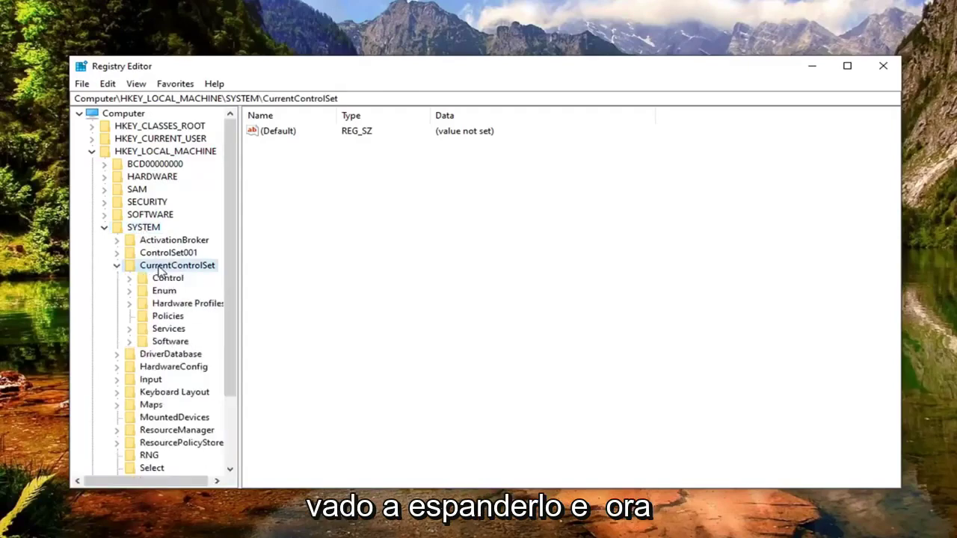
left_click(150, 277)
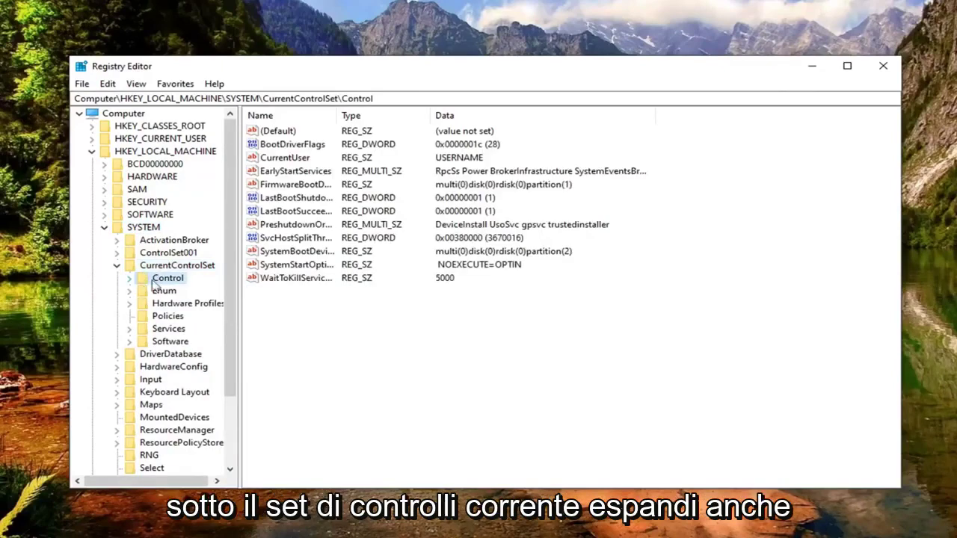
left_click(130, 278)
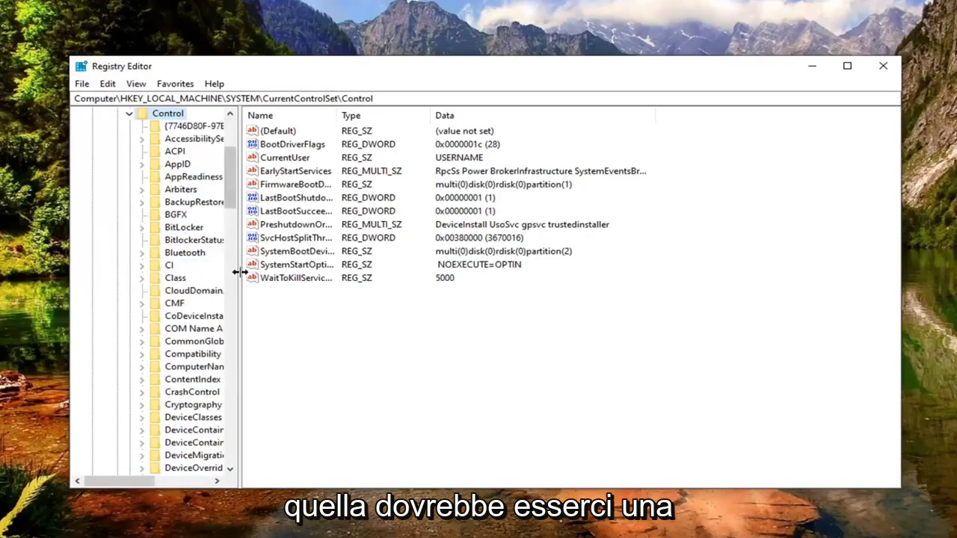
Widen the key tree, expand the Class key, and open Edit > Find
left_click_drag(238, 272, 332, 272)
left_click(182, 279)
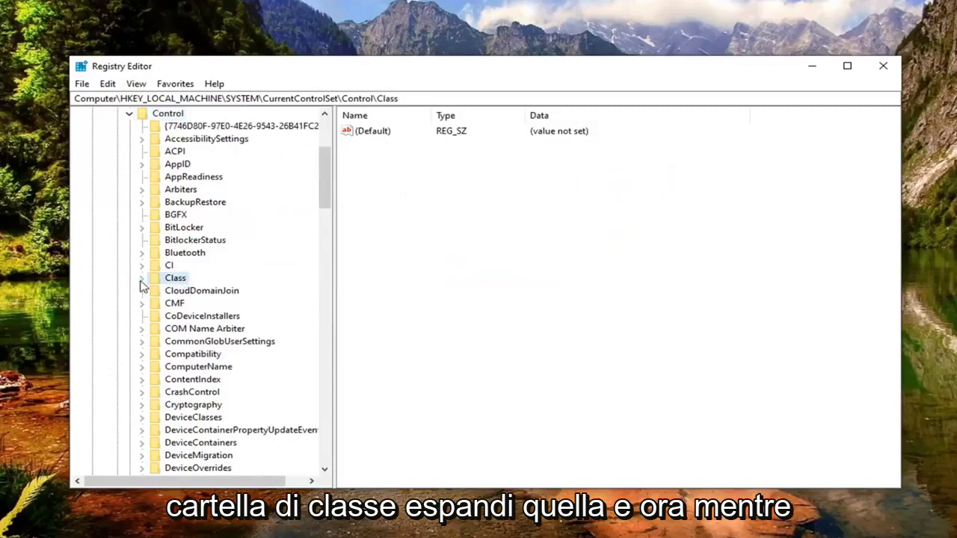
left_click(142, 278)
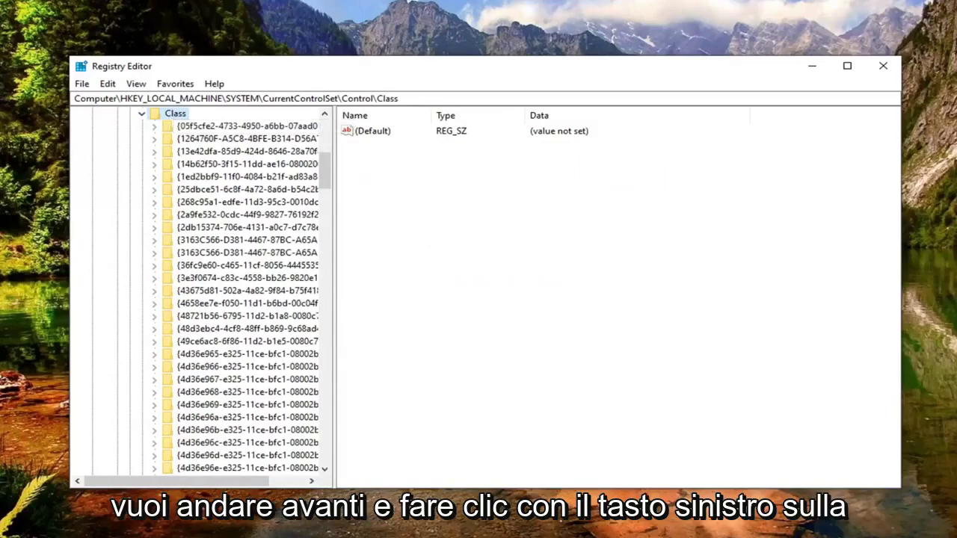
left_click(108, 84)
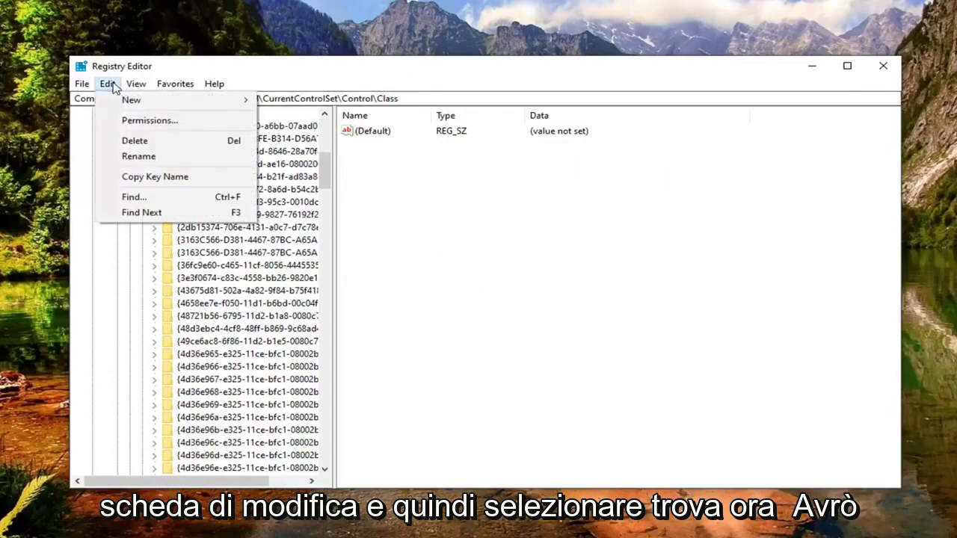
left_click(133, 197)
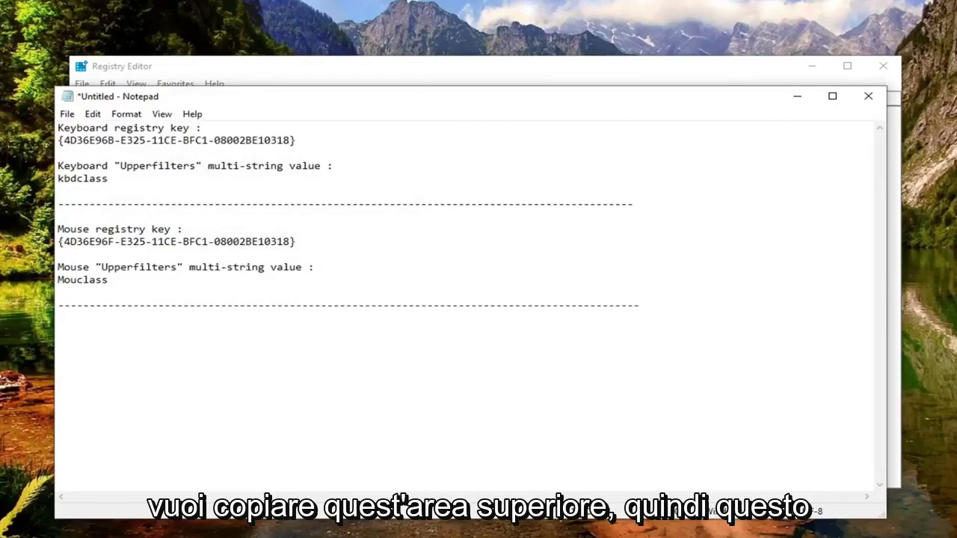
Copy the keyboard class GUID from the Notepad notes and return to the Find dialog
left_click_drag(64, 140, 289, 140)
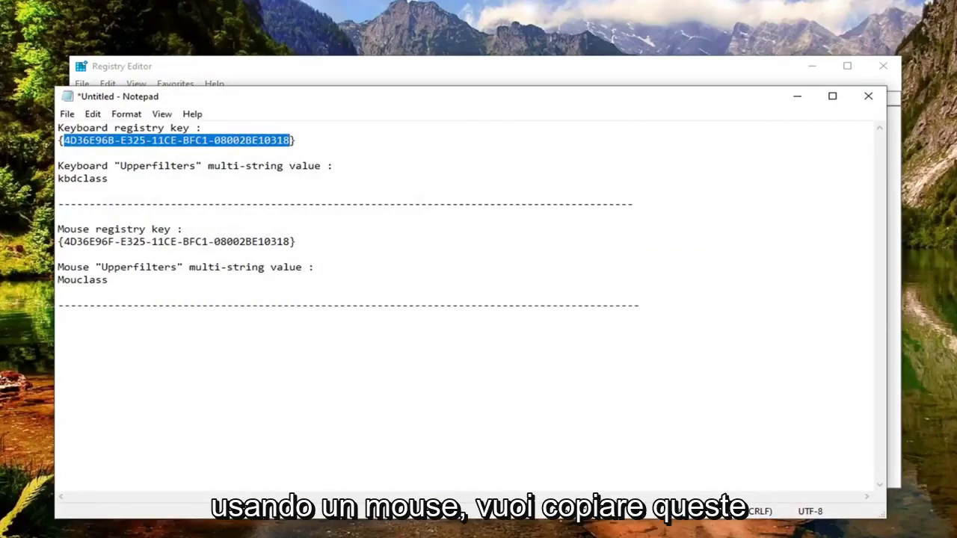
left_click_drag(293, 241, 63, 241)
right_click(67, 240)
left_click(236, 220)
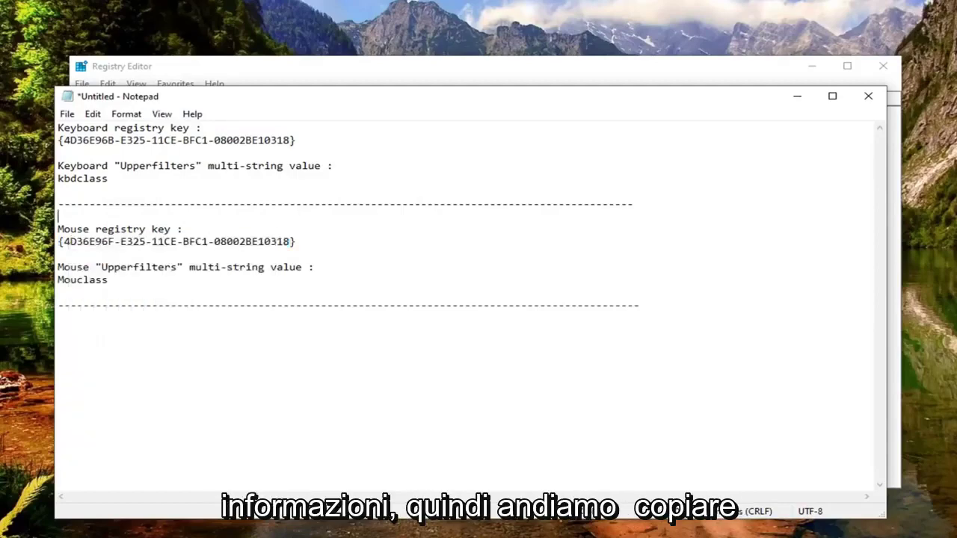
left_click_drag(293, 139, 64, 139)
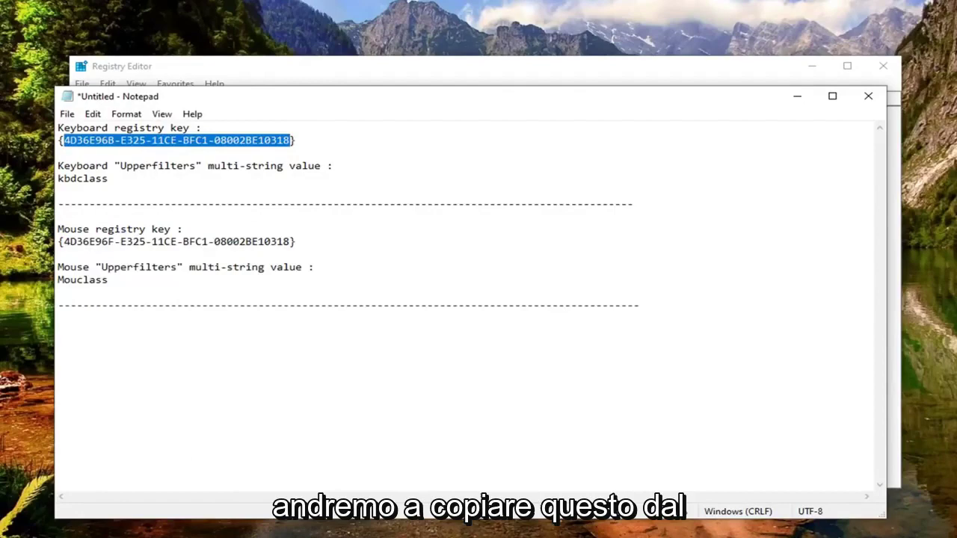
right_click(90, 141)
left_click(123, 186)
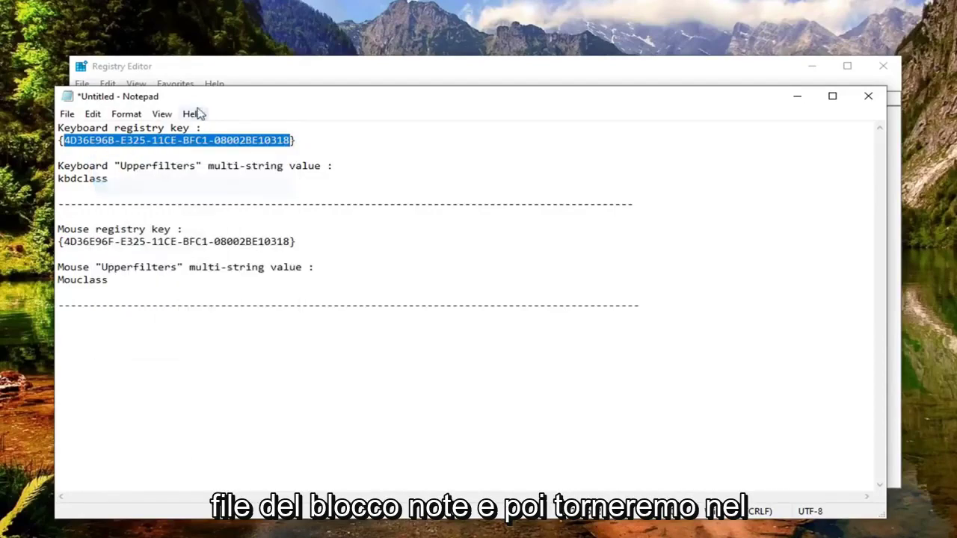
left_click(222, 72)
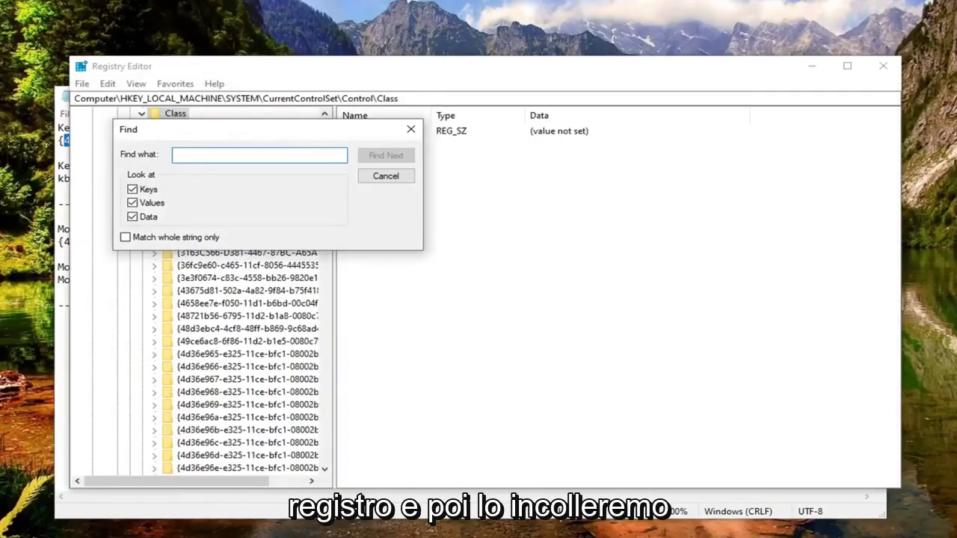
Find the pasted keyboard GUID key {4d36e96b-…} and select its UpperFilters value (kbdclass)
right_click(184, 159)
left_click(221, 219)
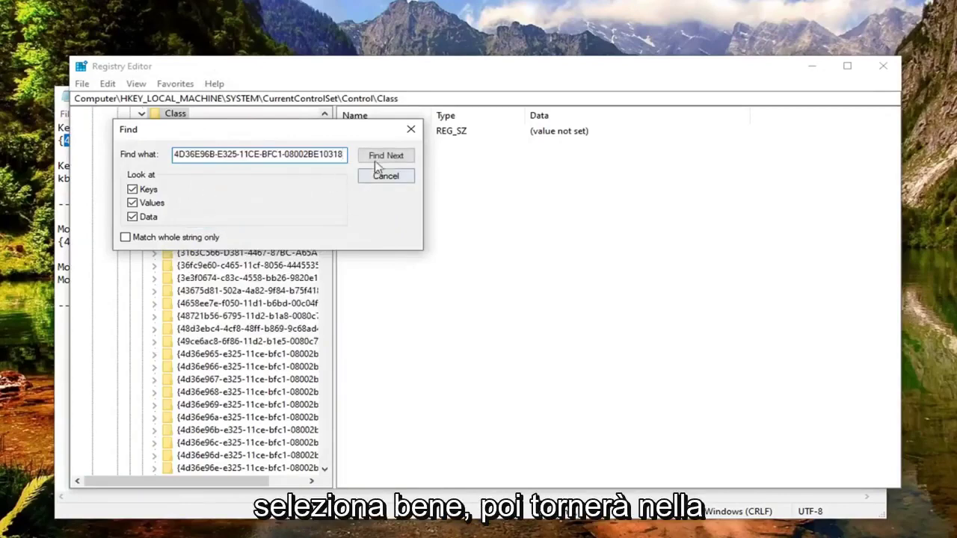
left_click(374, 155)
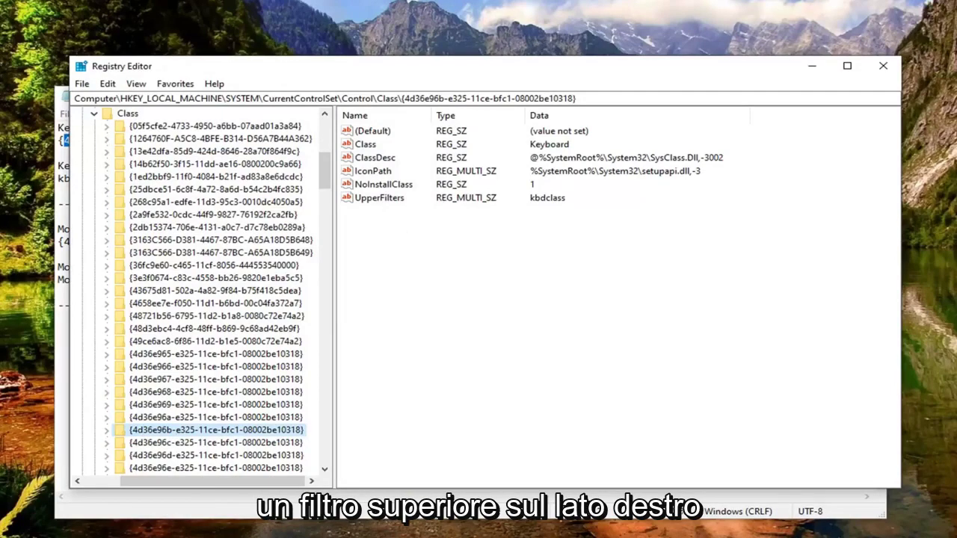
left_click(379, 197)
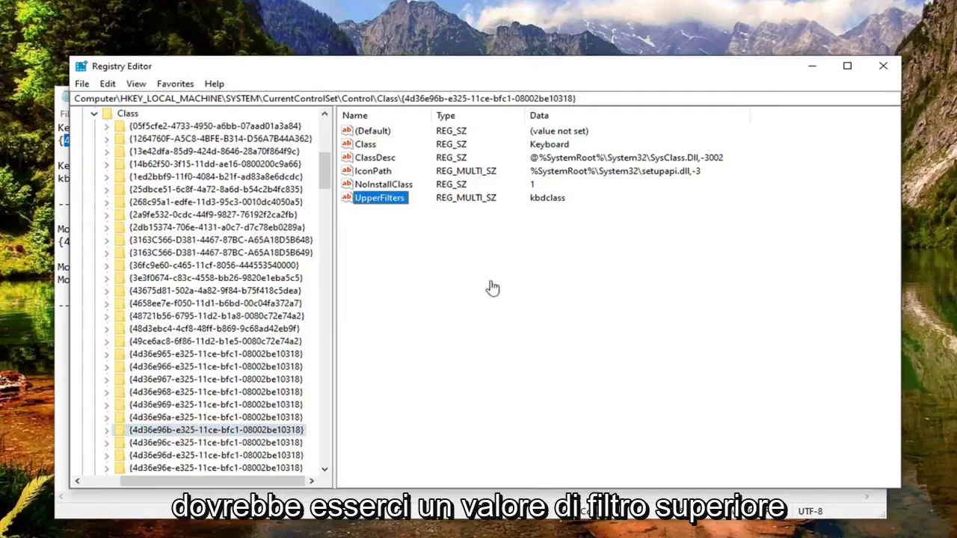
Open the keyboard key's UpperFilters value for editing and erase its kbdclass data
right_click(368, 222)
mouse_move(404, 228)
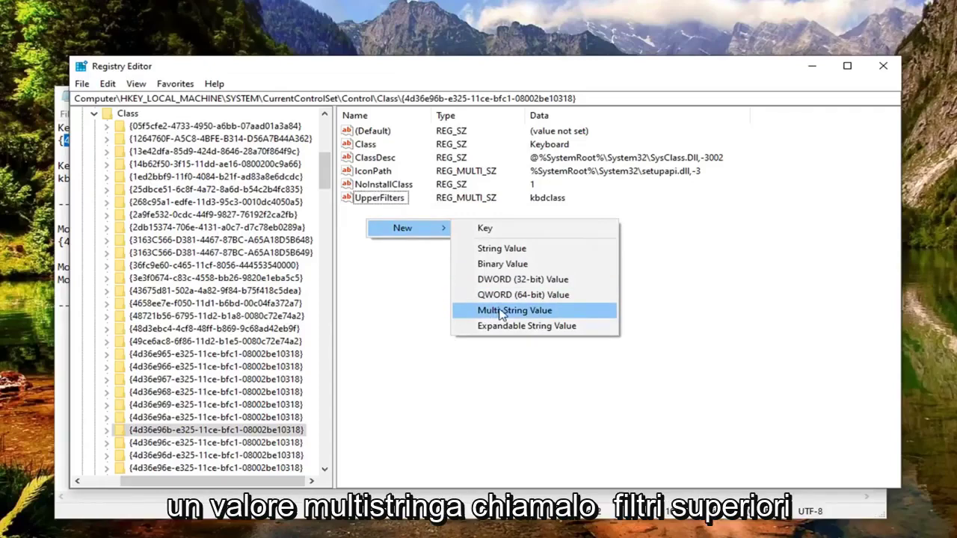
left_click(374, 302)
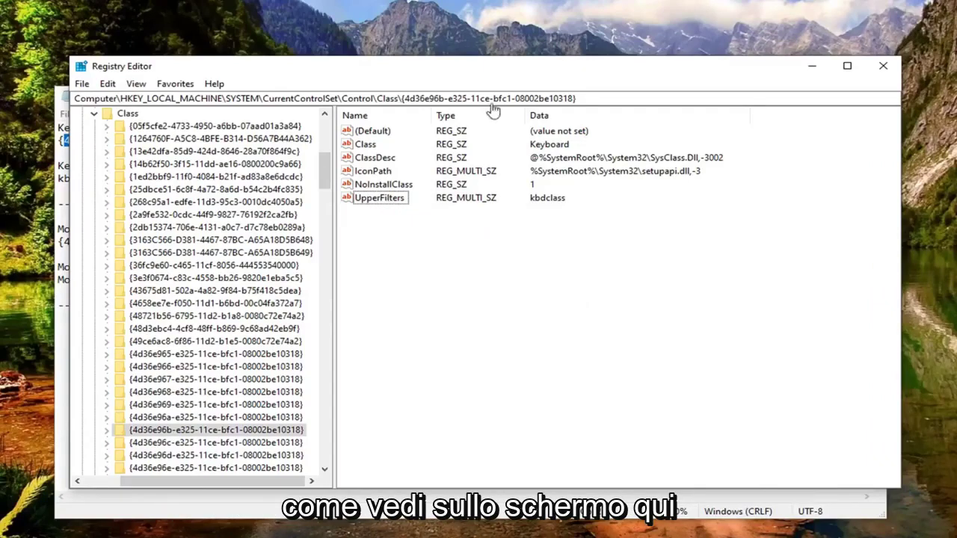
double_click(385, 199)
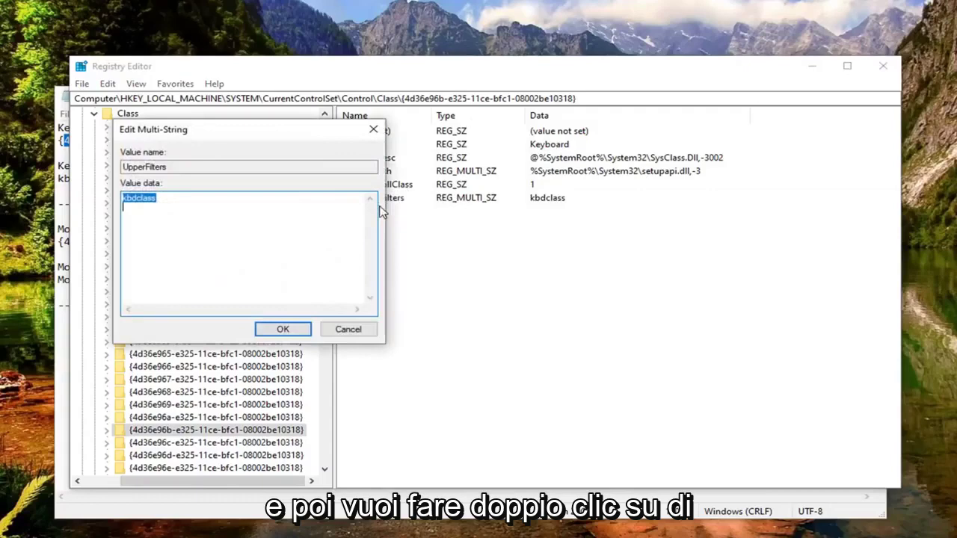
key("Right")
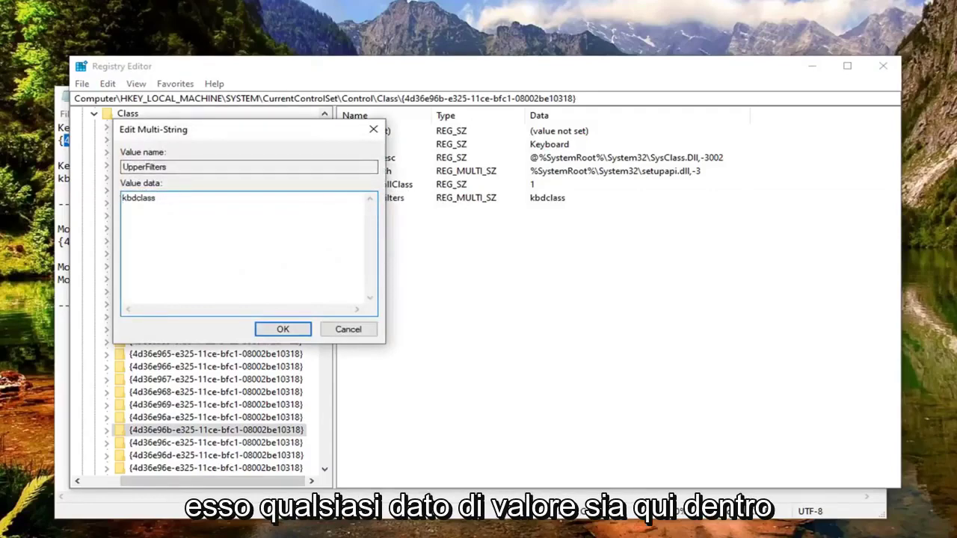
key("shift+Left")
key("shift+Left")
key("shift+Left")
key("shift+Left")
key("shift+Left")
key("shift+Left")
key("BackSpace")
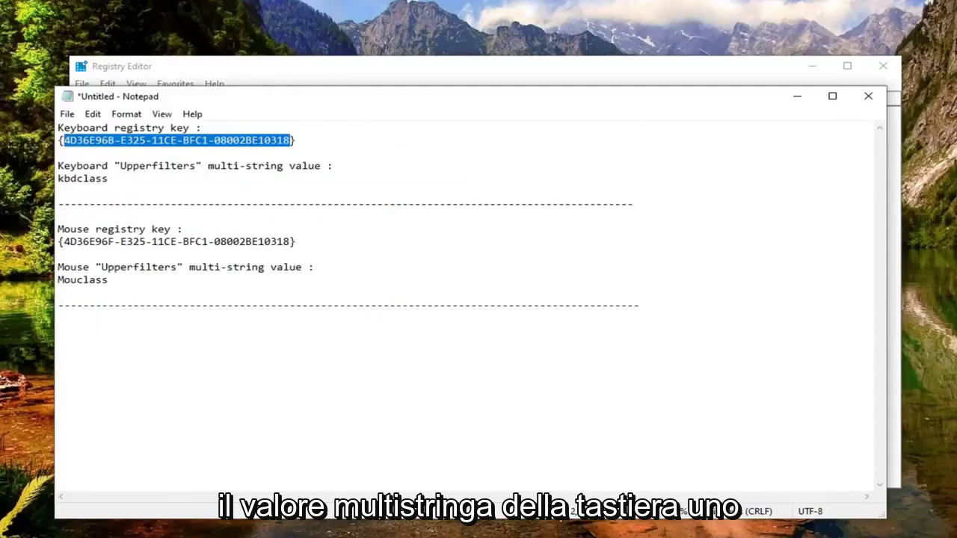
Copy kbdclass from the Notepad notes and bring Registry Editor back
left_click_drag(109, 178, 45, 181)
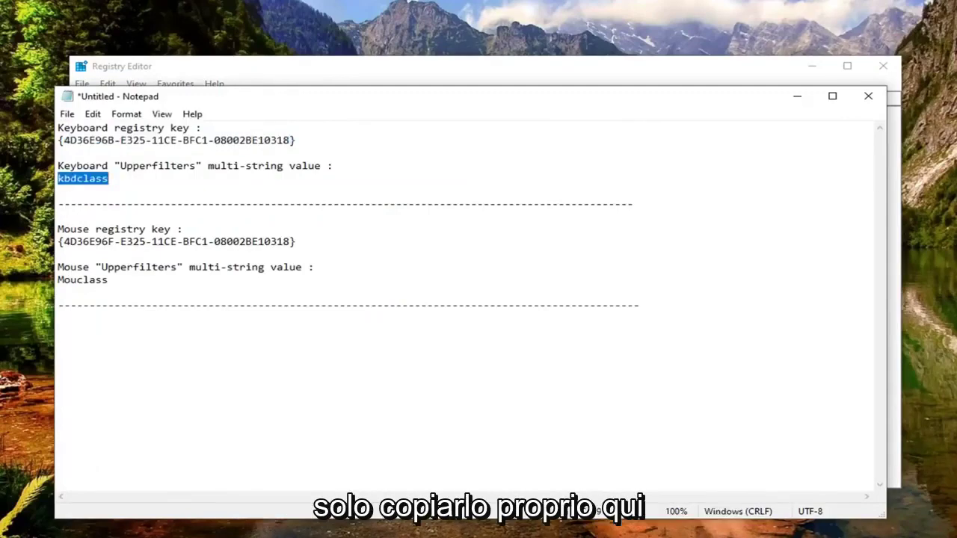
right_click(78, 179)
left_click(100, 221)
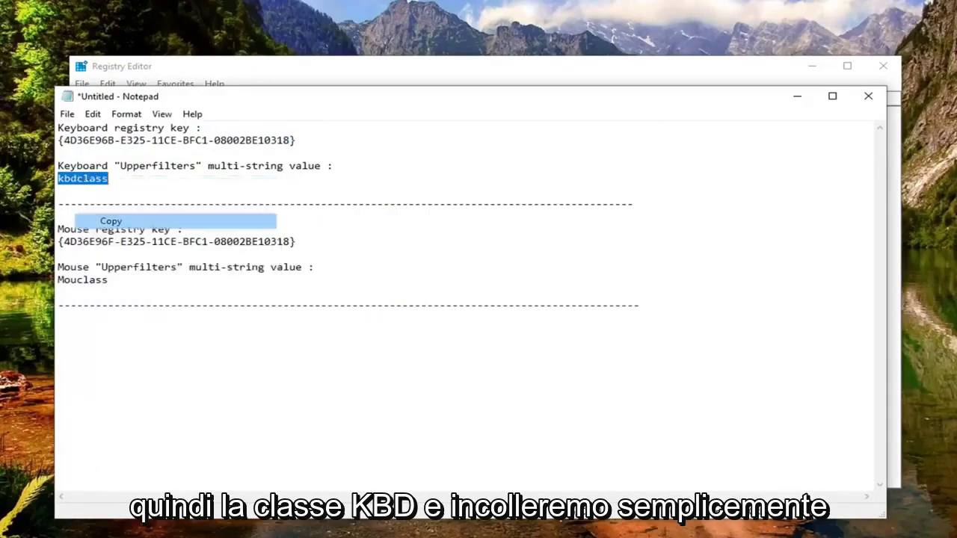
left_click(261, 79)
Paste kbdclass as the UpperFilters data and save it past the empty-strings warning
right_click(138, 208)
left_click(172, 266)
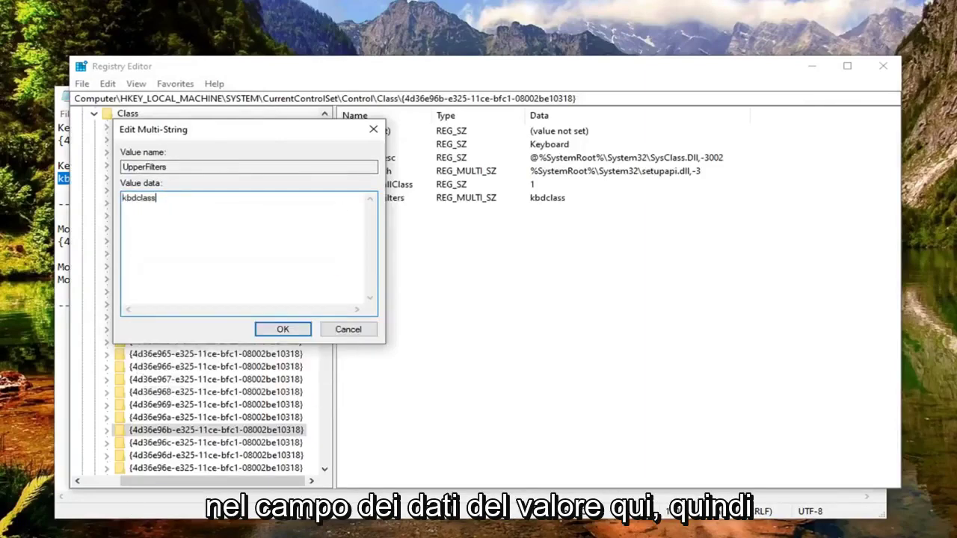
left_click(282, 329)
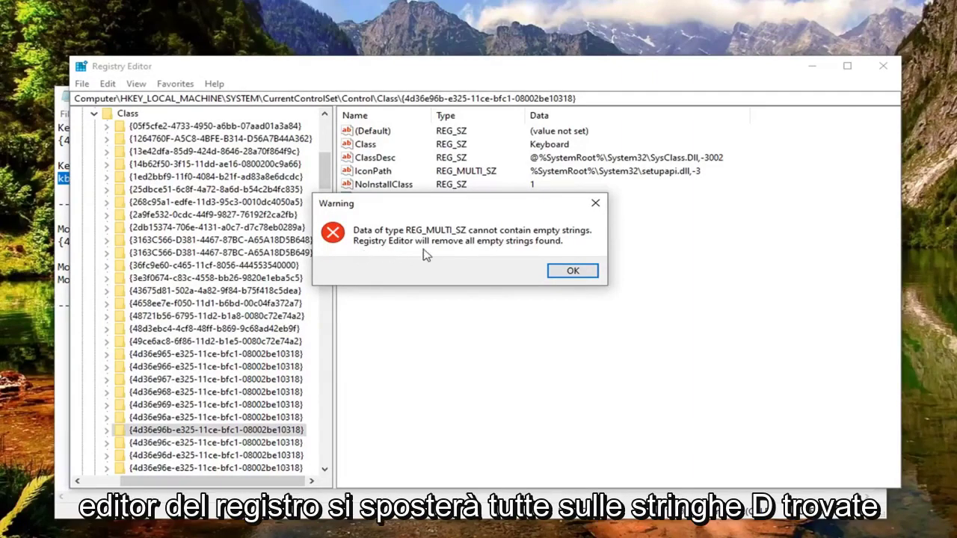
left_click(570, 271)
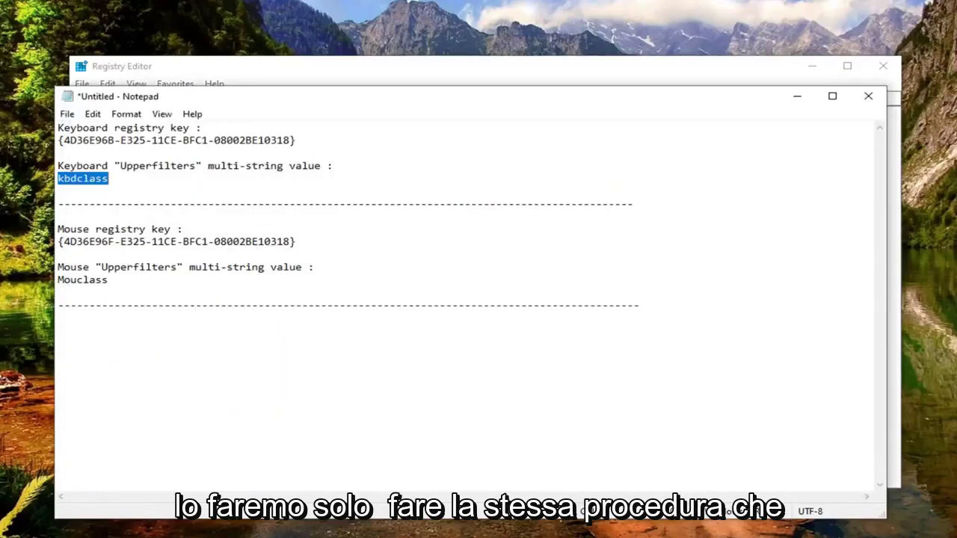
Copy the mouse class GUID from the Notepad notes
left_click_drag(290, 241, 71, 241)
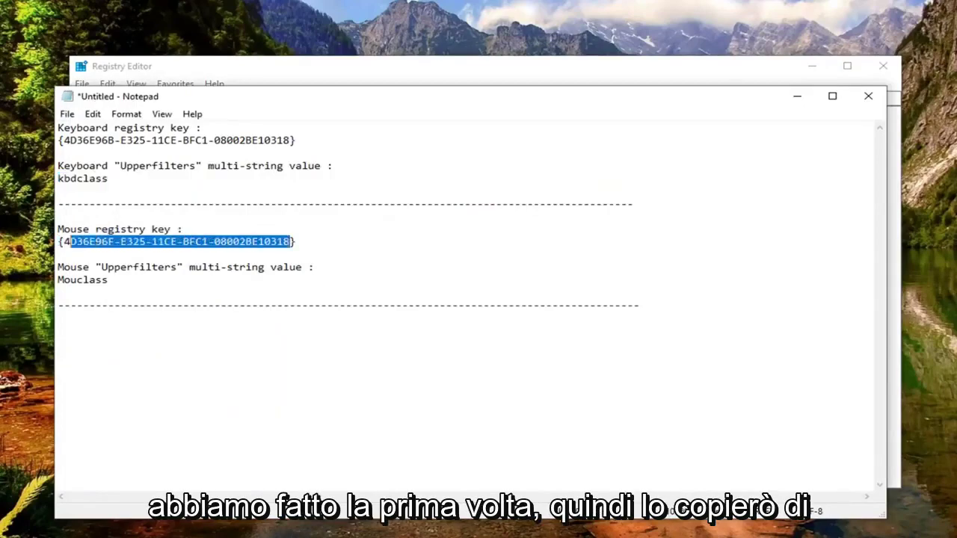
right_click(66, 247)
left_click(76, 285)
left_click(213, 75)
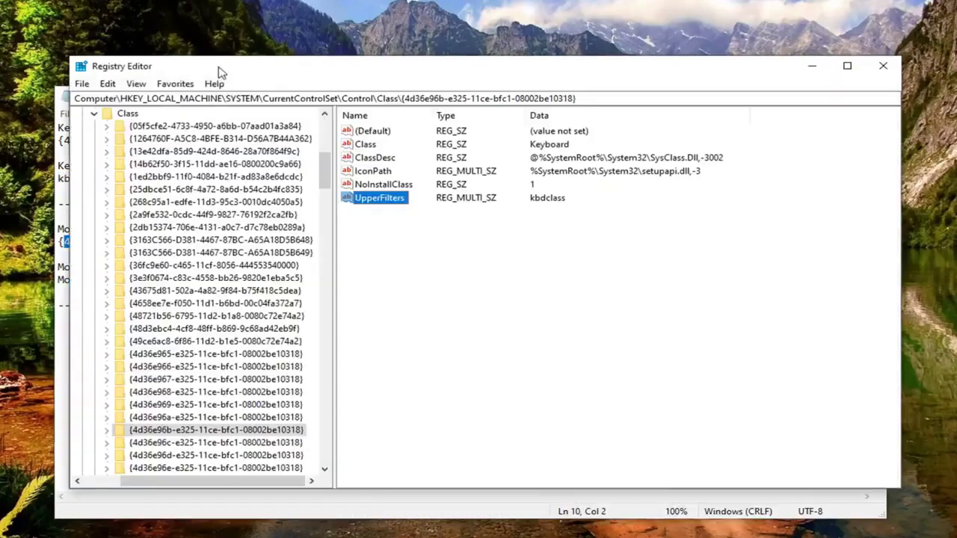
Search the registry for the mouse GUID, reaching key {4d36e96f-e325-11ce-bfc1-08002be10318}
left_click(133, 83)
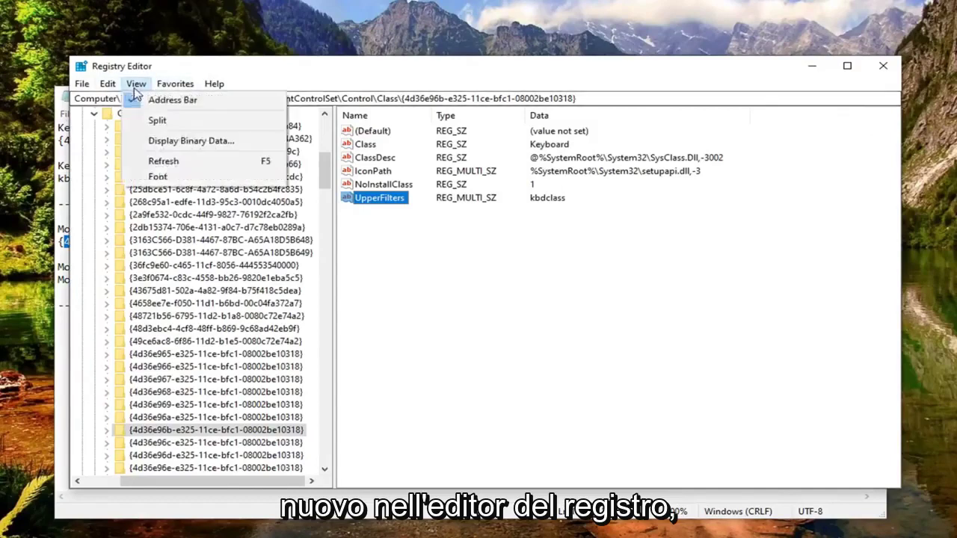
left_click(129, 230)
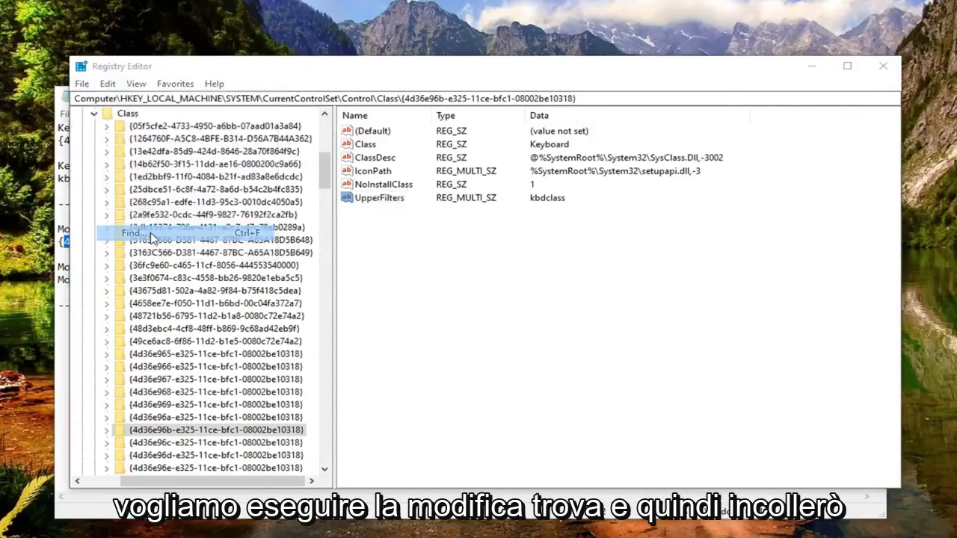
right_click(223, 152)
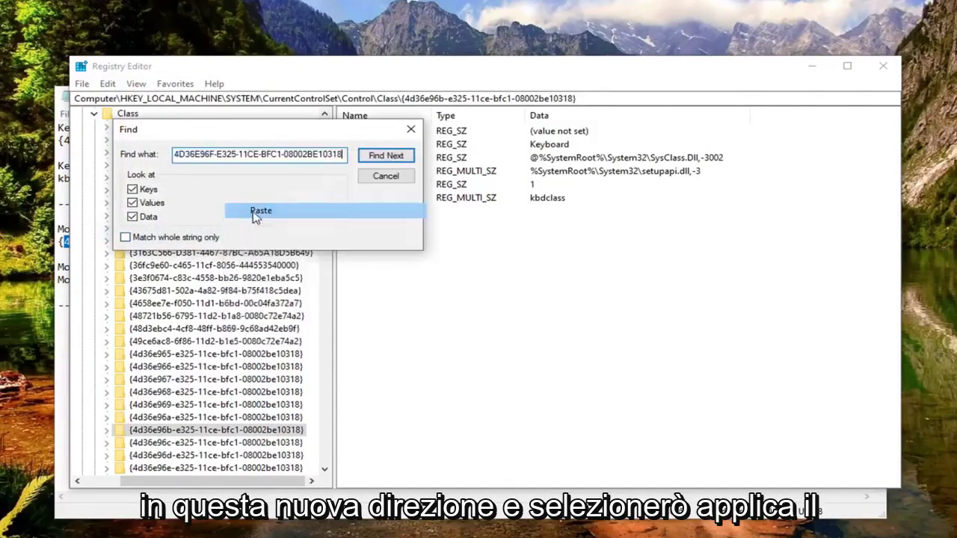
left_click(254, 210)
left_click(384, 156)
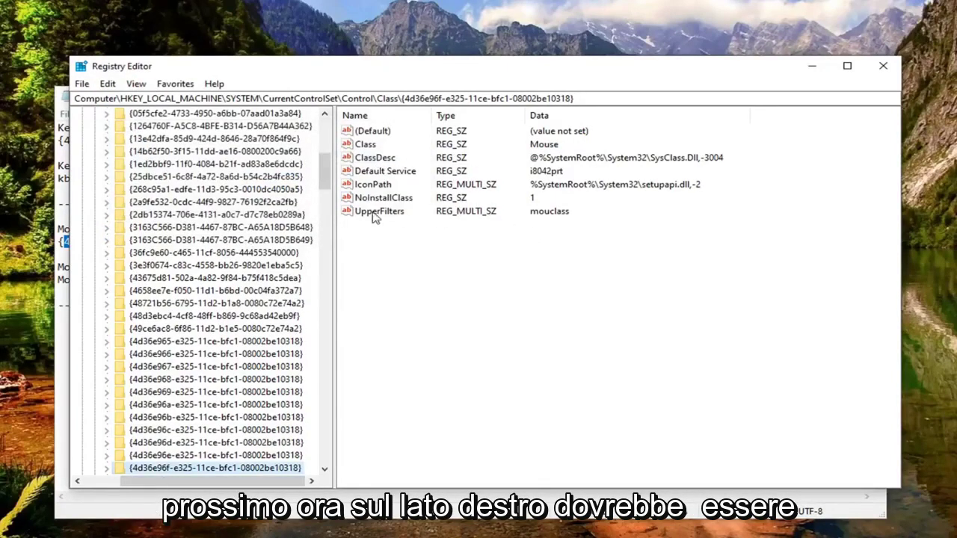
Open the Mouse key's existing UpperFilters value (mouclass) for editing
left_click(380, 213)
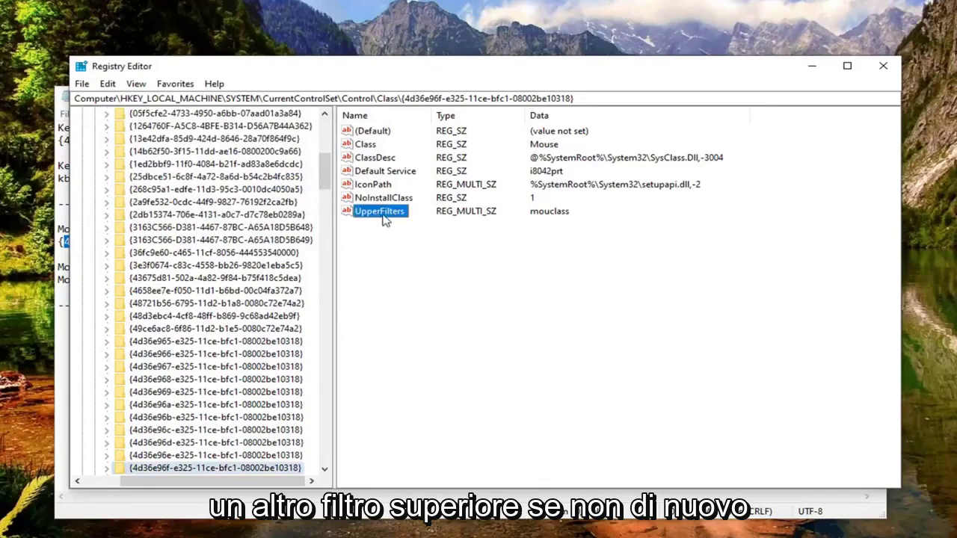
right_click(376, 241)
mouse_move(416, 249)
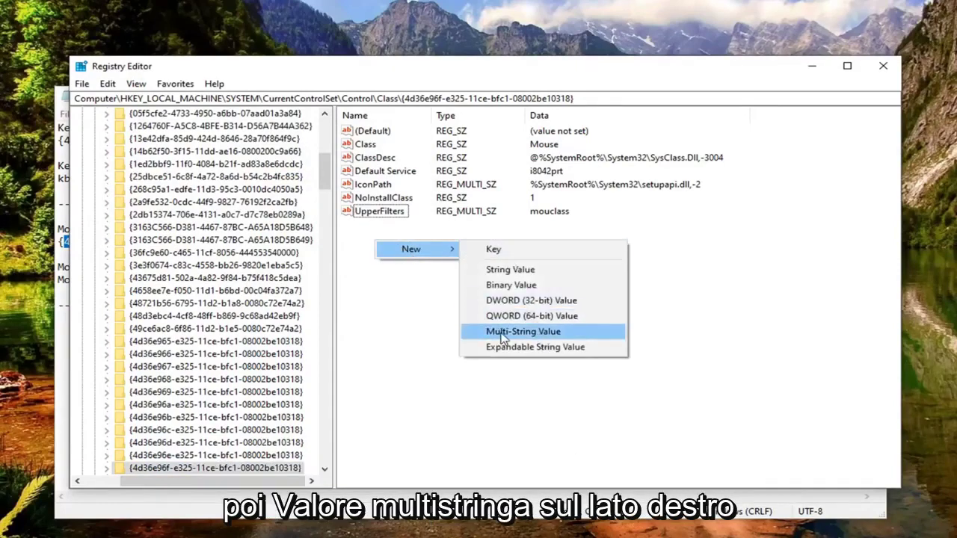
left_click(403, 360)
left_click(367, 212)
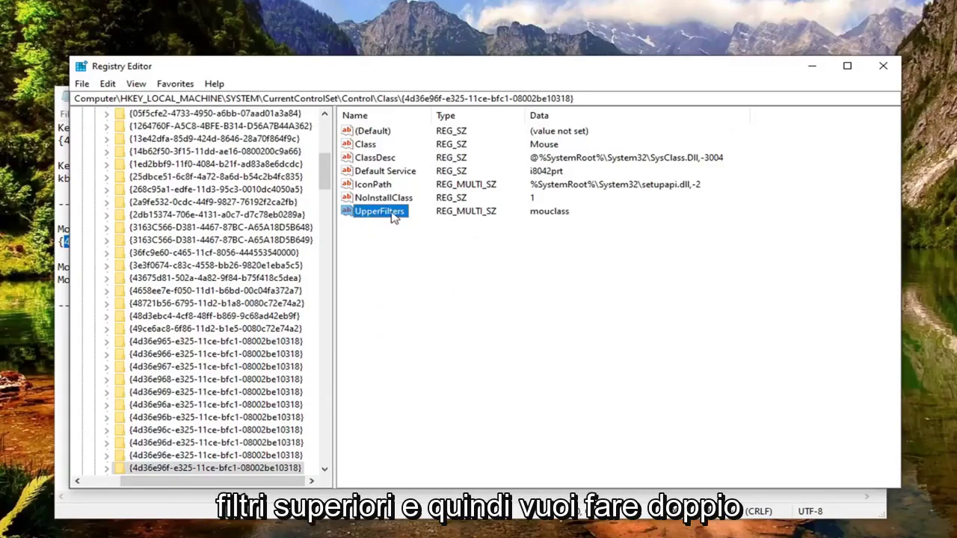
double_click(373, 217)
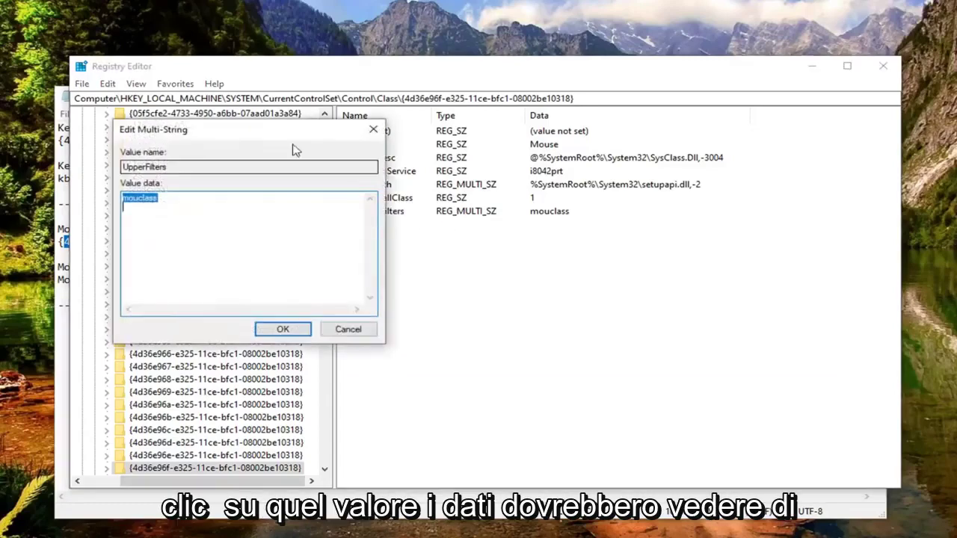
Switch to Notepad and select Mouclass in the notes
key("alt+Tab")
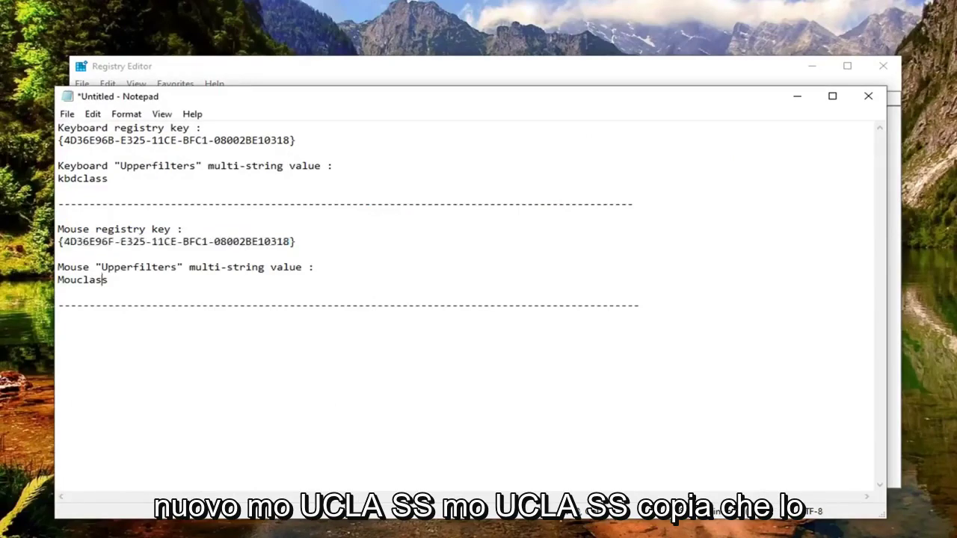
double_click(101, 279)
right_click(103, 282)
Copy Mouclass and paste it over the mouse UpperFilters value data
left_click(142, 327)
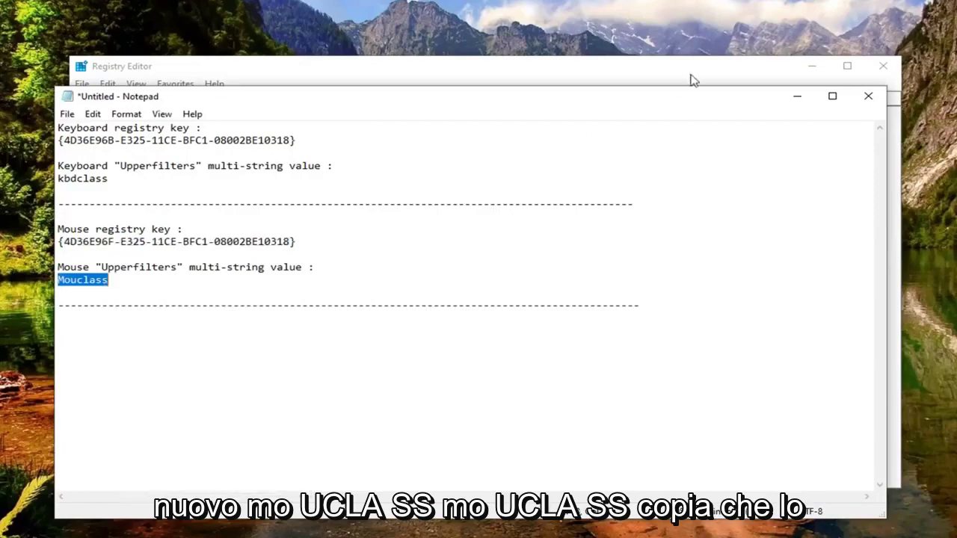
left_click(796, 95)
left_click_drag(123, 199, 157, 198)
right_click(152, 206)
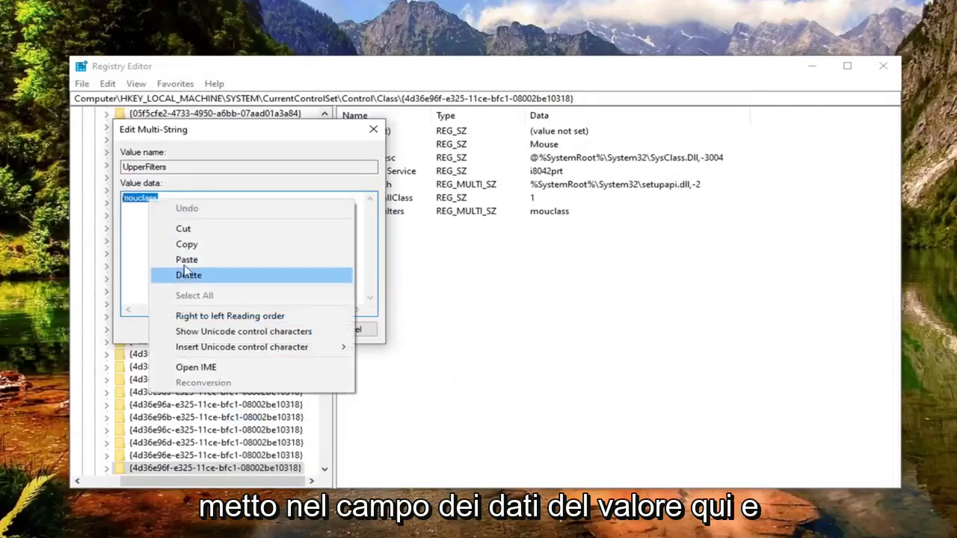
left_click(186, 259)
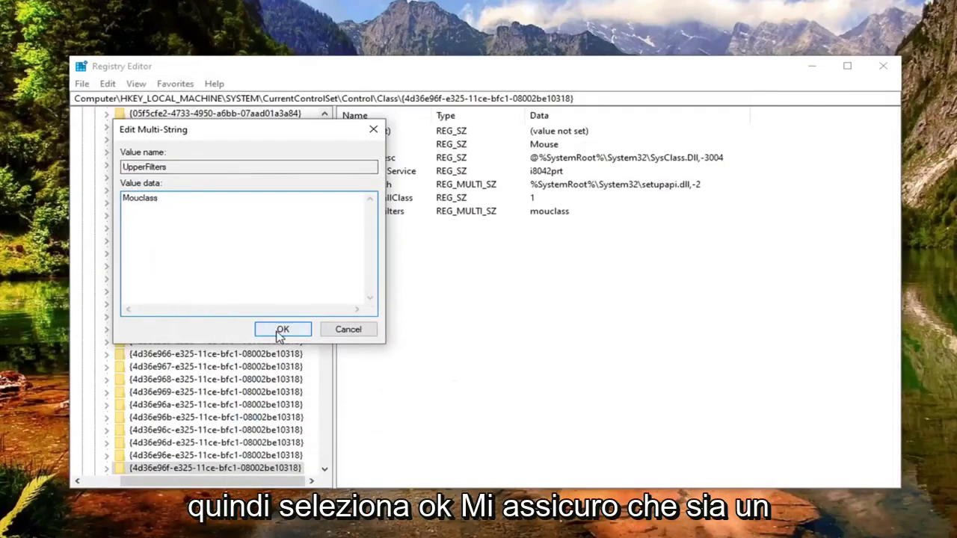
Change the value to lowercase mouclass and save it past the empty-strings warning
left_click_drag(130, 198, 120, 199)
type("m")
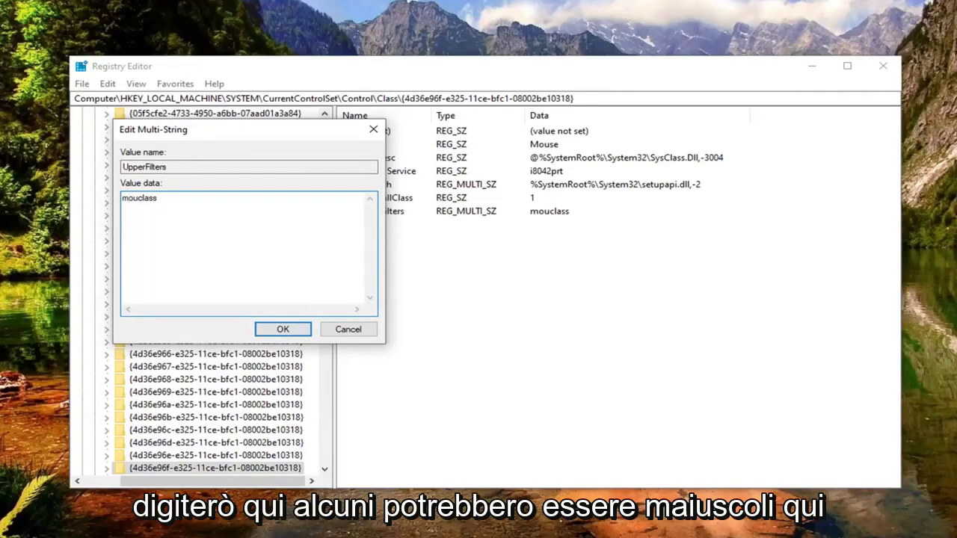
right_click(71, 278)
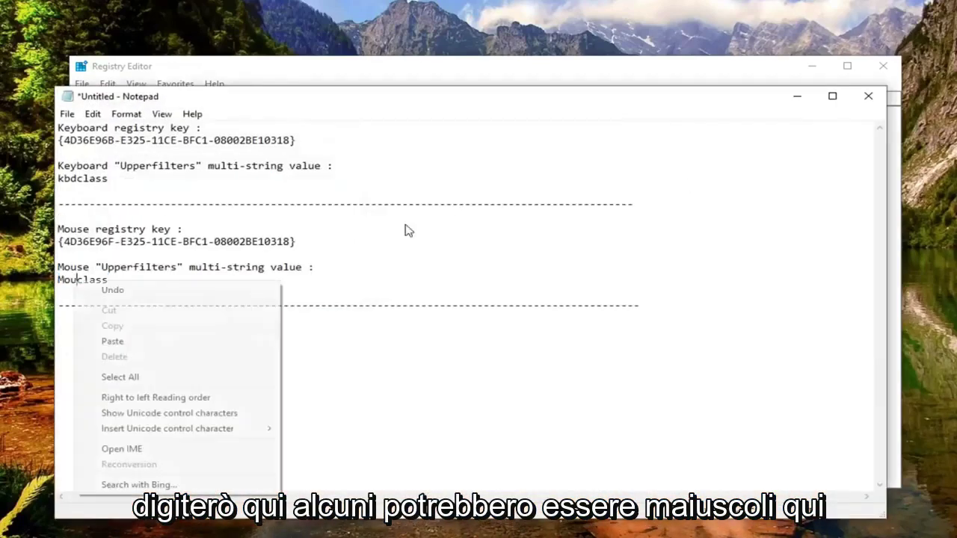
left_click(796, 95)
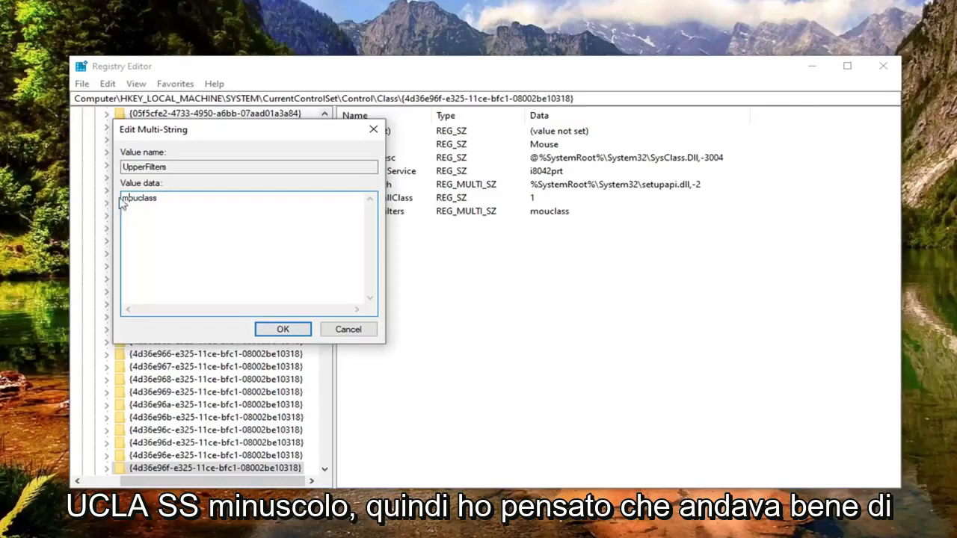
left_click(275, 330)
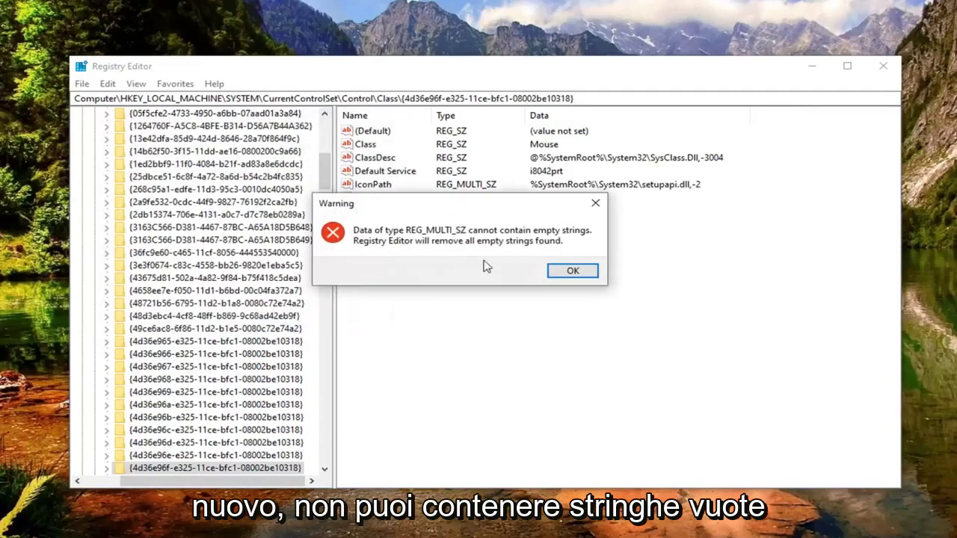
left_click(560, 274)
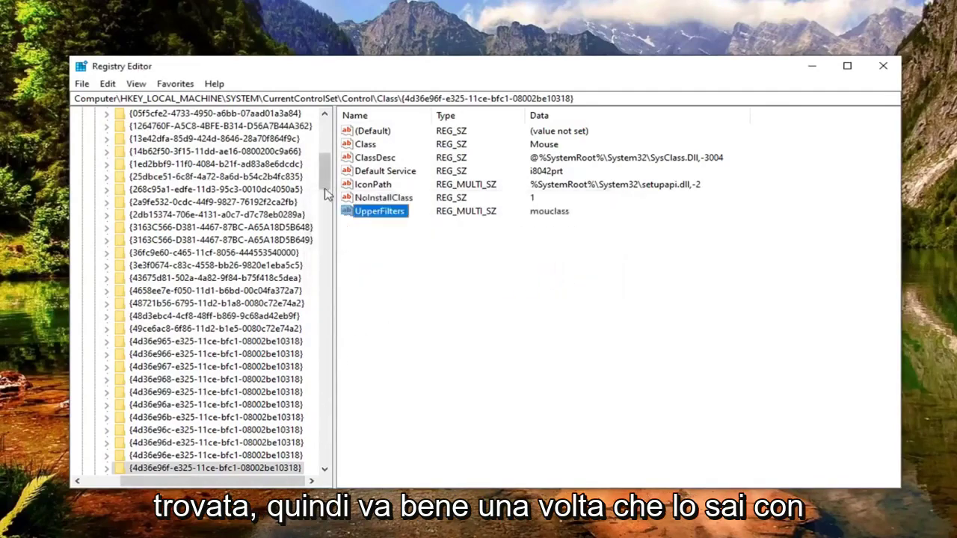
Collapse Class, Control, CurrentControlSet, SYSTEM and HKEY_LOCAL_MACHINE back to Computer, then close Registry Editor
scroll(314, 148, "up", 10)
left_click(94, 443)
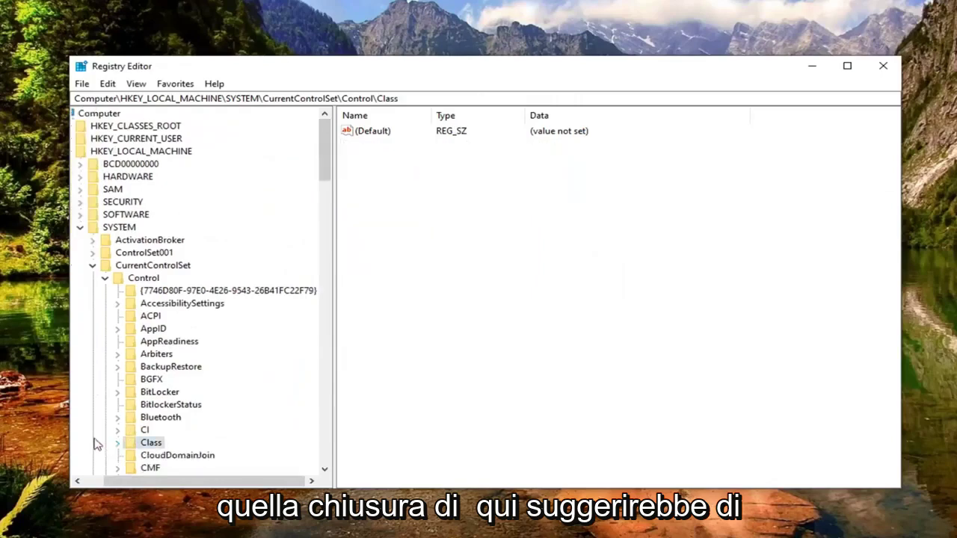
left_click(105, 278)
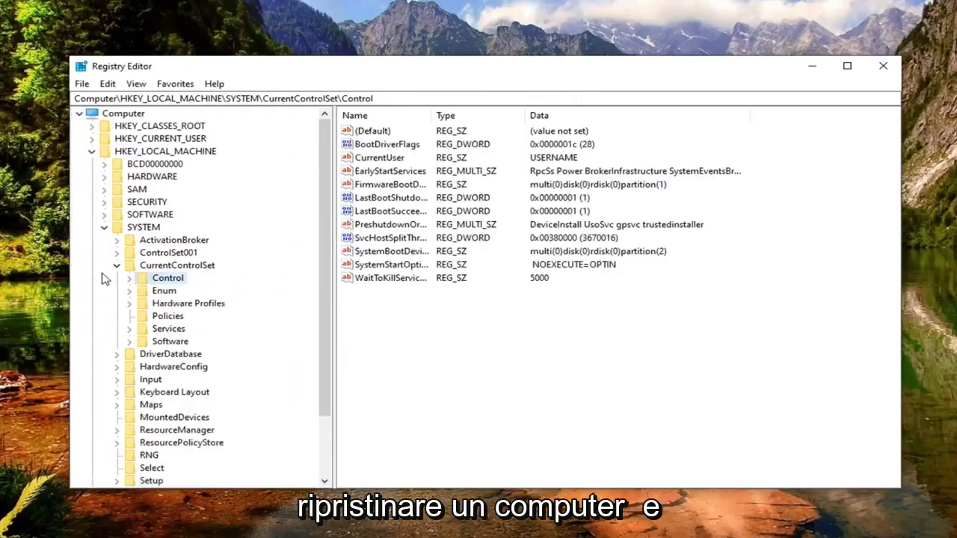
left_click(104, 228)
left_click(92, 152)
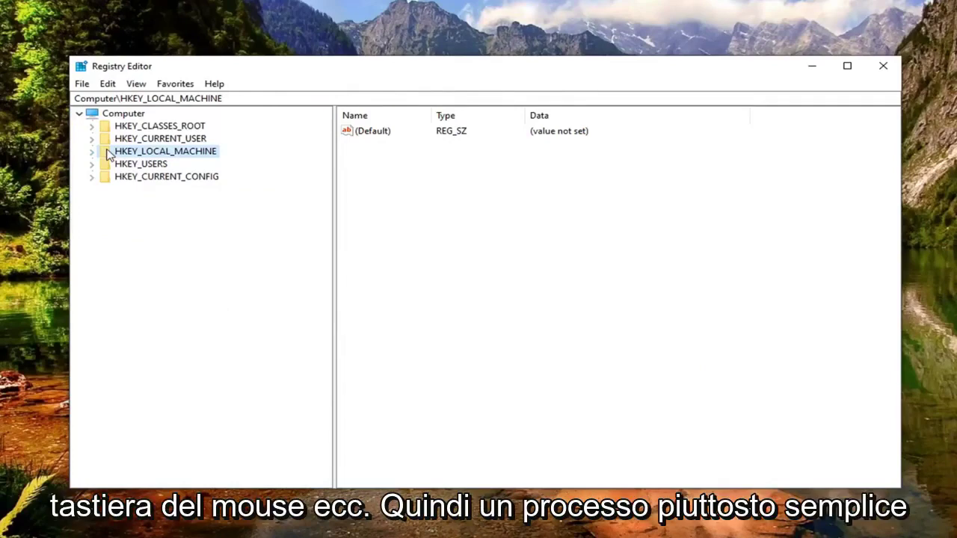
left_click(122, 115)
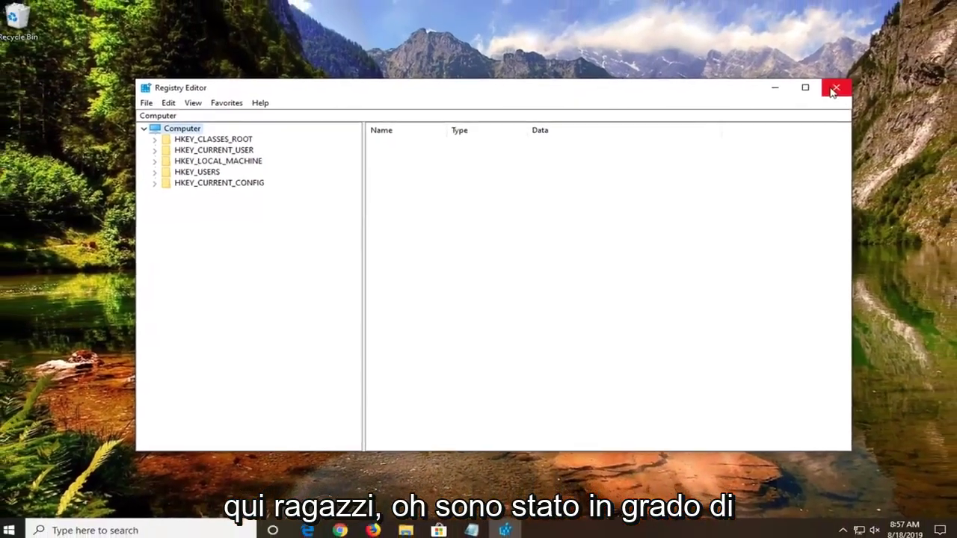
left_click(833, 90)
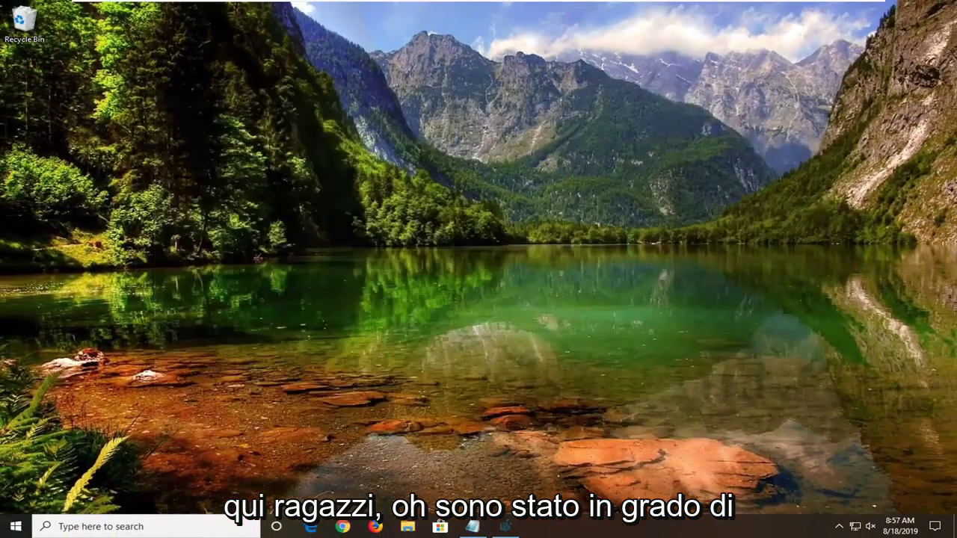